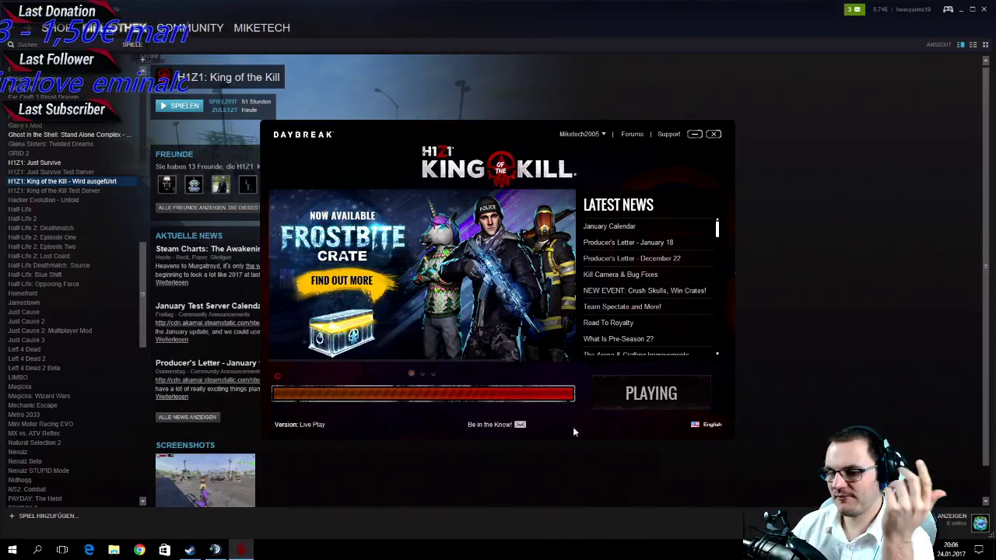
# Exit the Wargaming.net Game Updater and accept pausing its automatic update checks.
pyautogui.moveTo(240, 554)
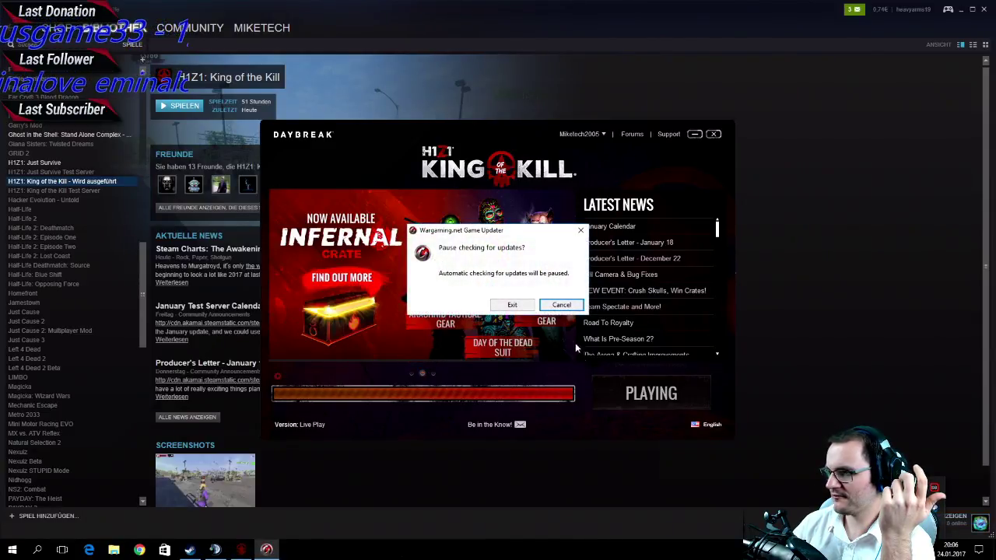
pyautogui.click(512, 304)
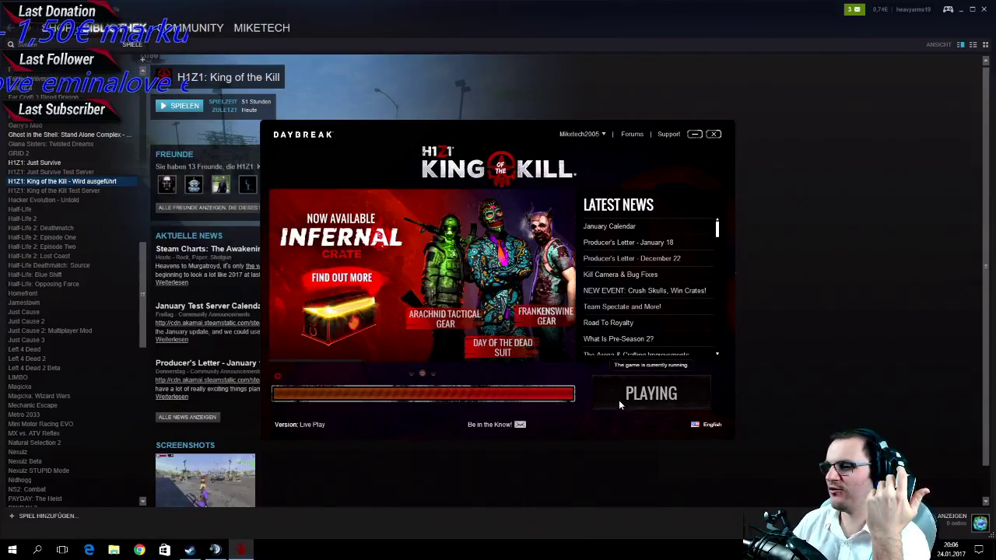
# Open Task Manager, end the running Daybreak Game Company LaunchPad app, and minimize Task Manager.
pyautogui.hotkey('ctrl', 'alt', 'Delete')
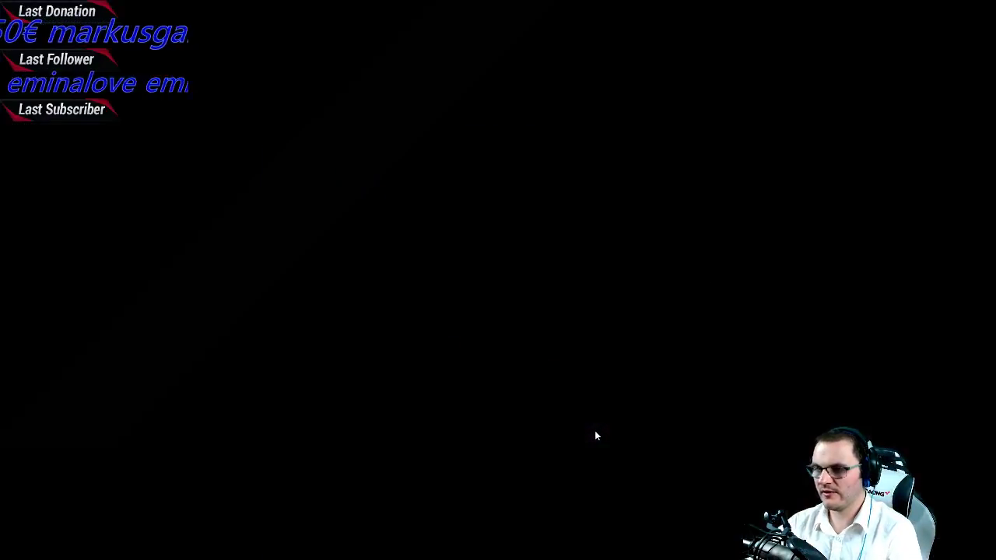
pyautogui.click(490, 289)
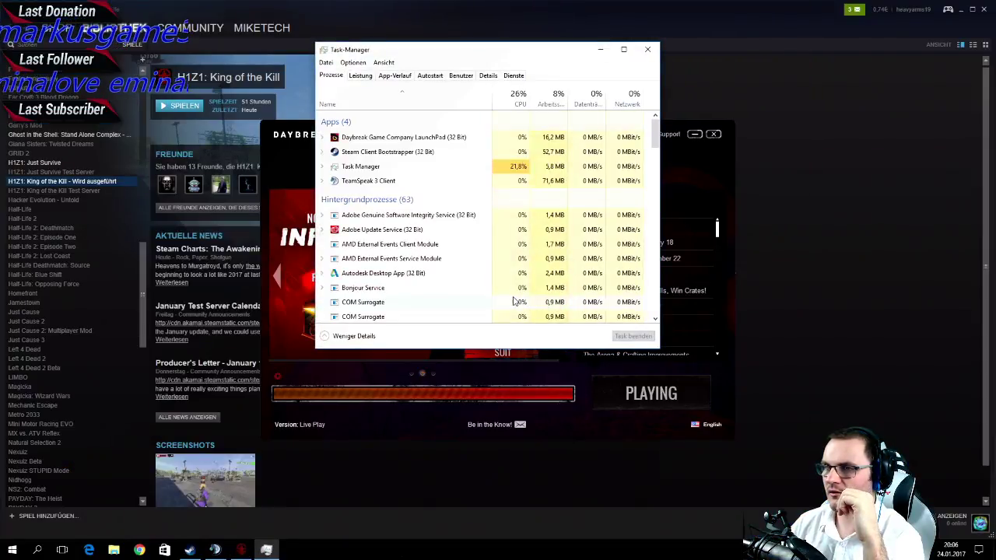
pyautogui.click(437, 139)
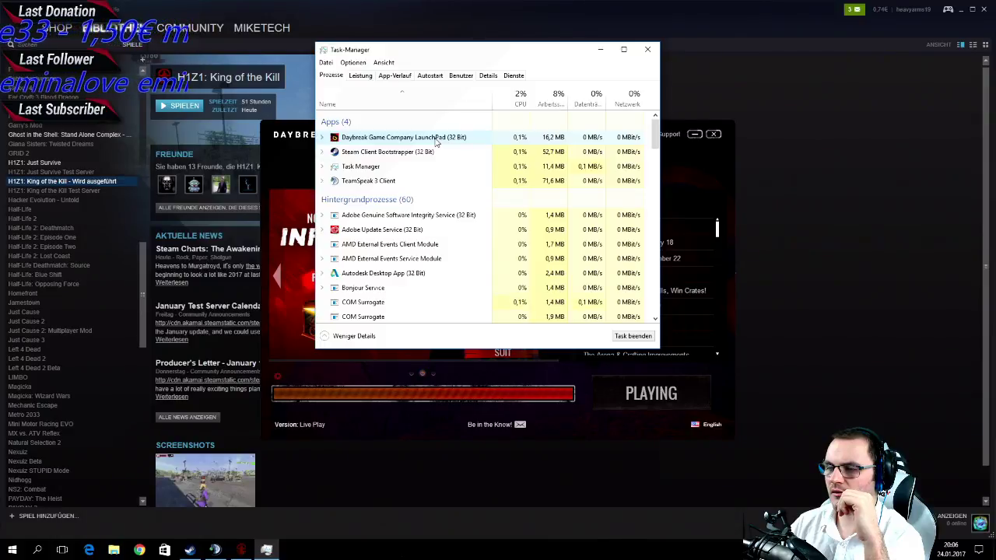
pyautogui.click(635, 337)
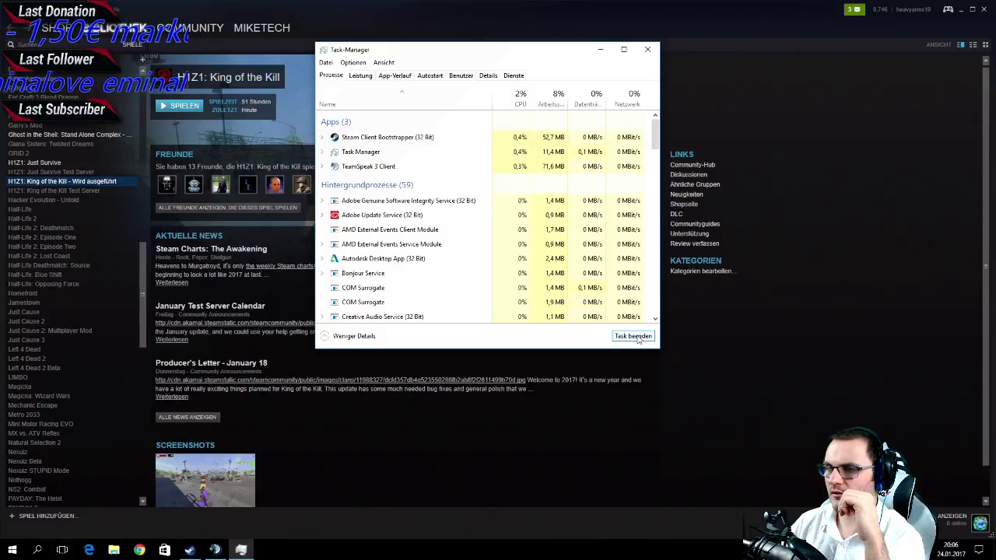
pyautogui.click(600, 50)
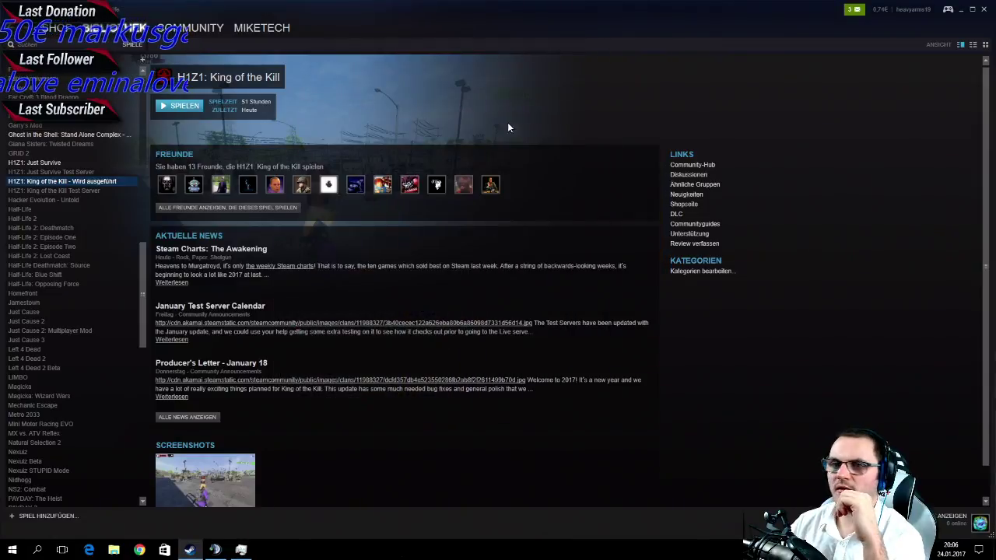
# Try to check the local game files of H1Z1: King of the Kill for errors from its properties.
pyautogui.click(81, 172)
pyautogui.click(81, 181)
pyautogui.rightClick(82, 182)
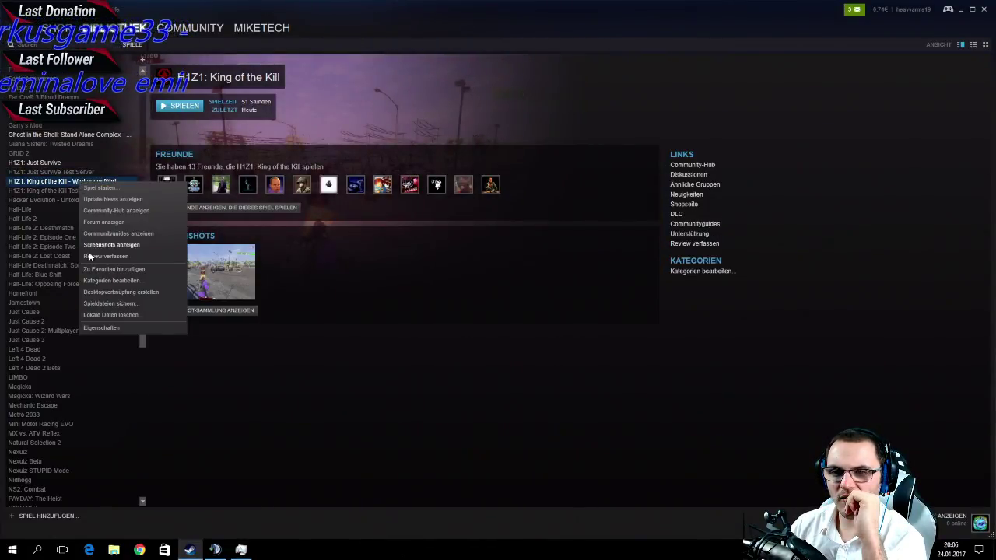
pyautogui.click(106, 327)
pyautogui.click(410, 136)
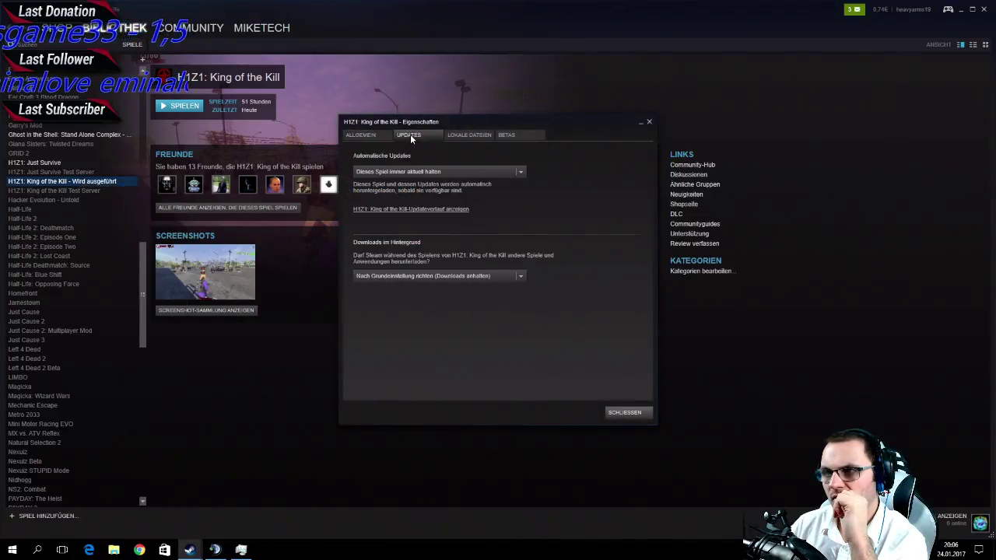
pyautogui.click(466, 135)
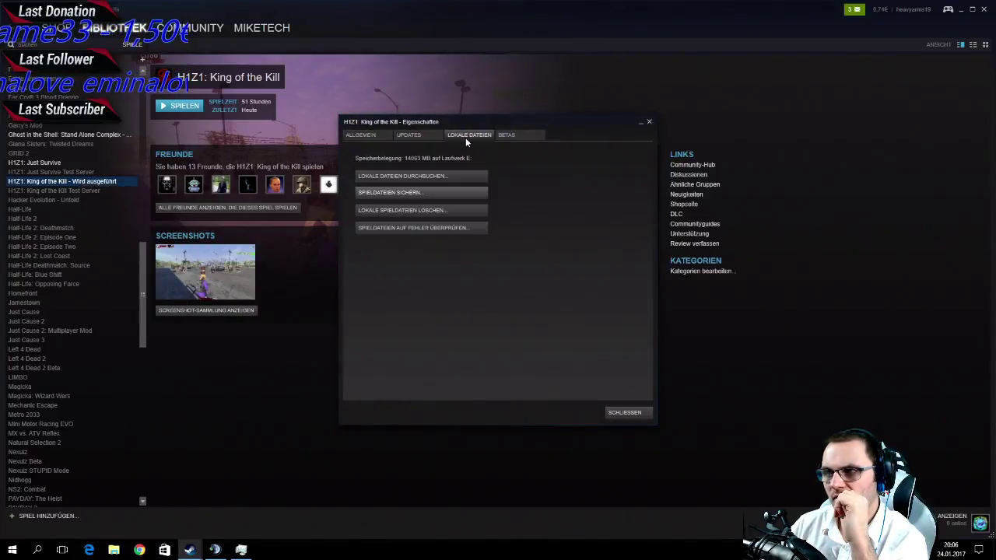
pyautogui.click(414, 228)
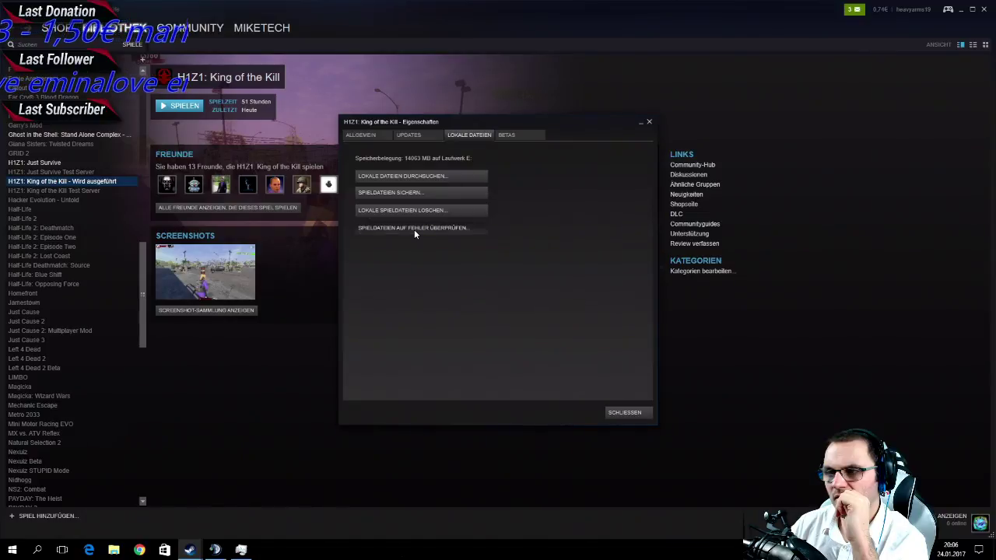
pyautogui.click(490, 286)
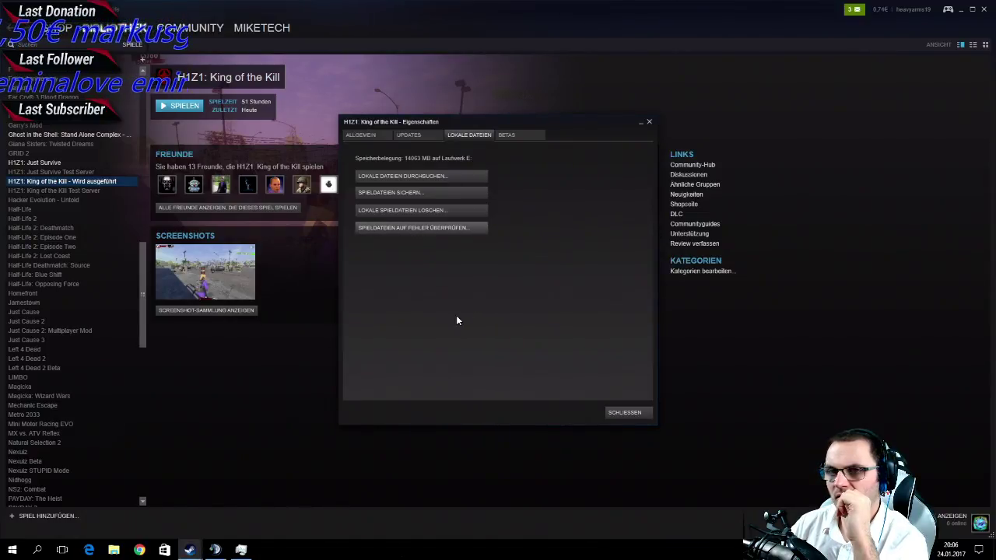
# Close the game's properties and try to end the background Daybreak Game Company LaunchPad process in Task Manager.
pyautogui.click(241, 549)
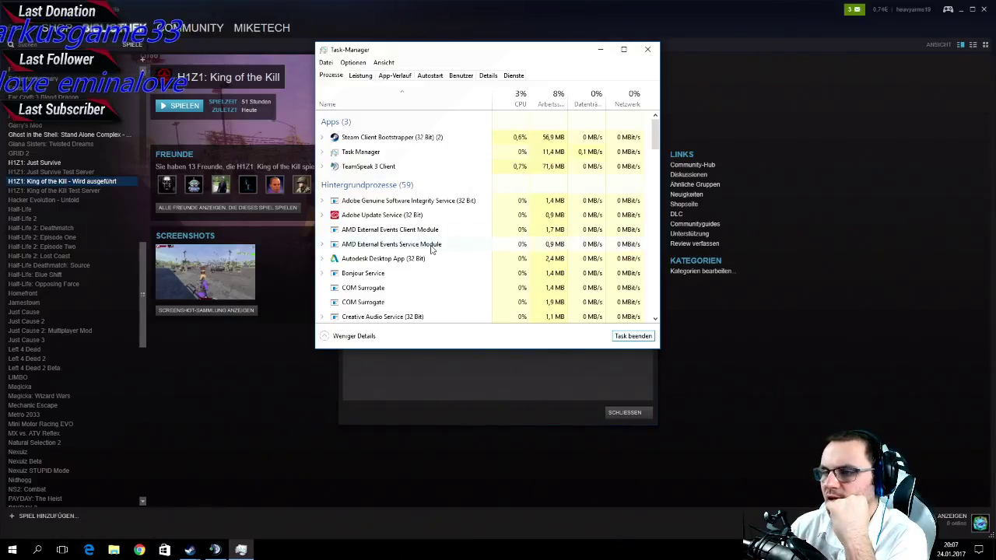
pyautogui.scroll(-3, 437, 249)
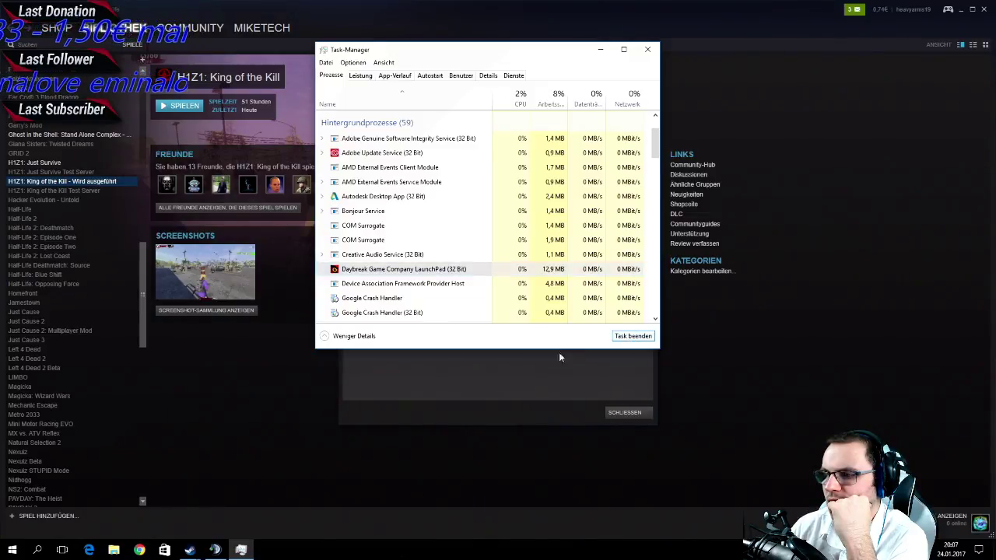
pyautogui.click(626, 411)
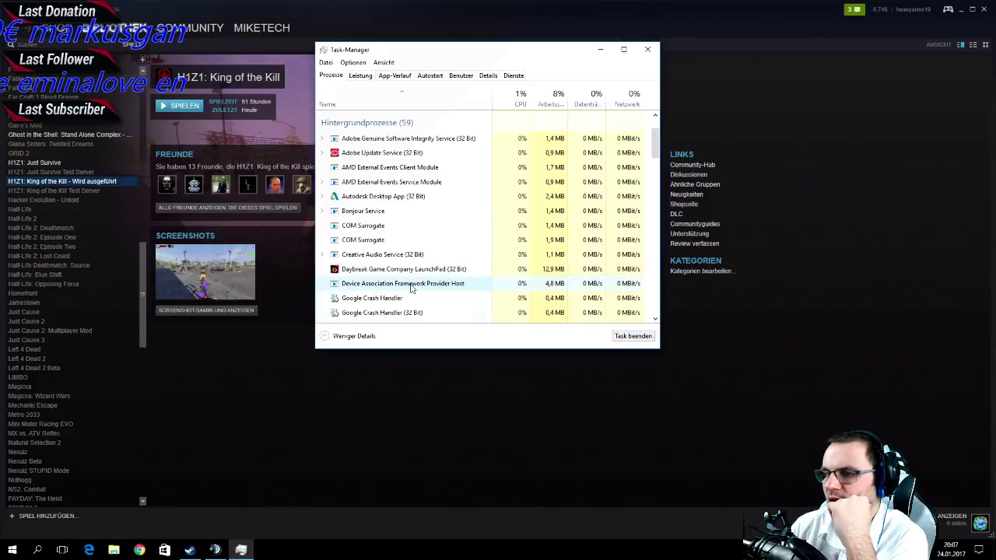
pyautogui.click(628, 337)
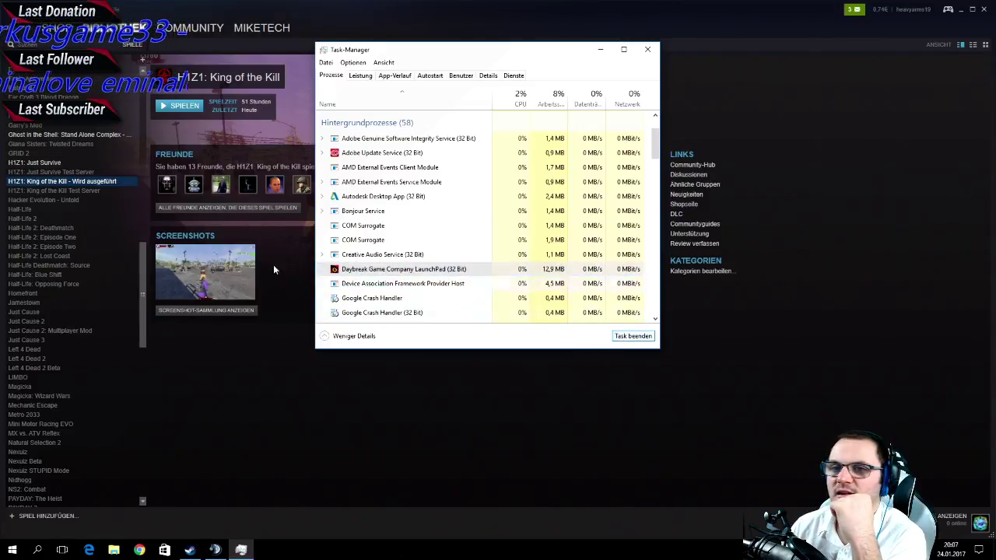
# Delete the local data of H1Z1: Just Survive from the Steam library and confirm the removal.
pyautogui.click(46, 163)
pyautogui.rightClick(58, 165)
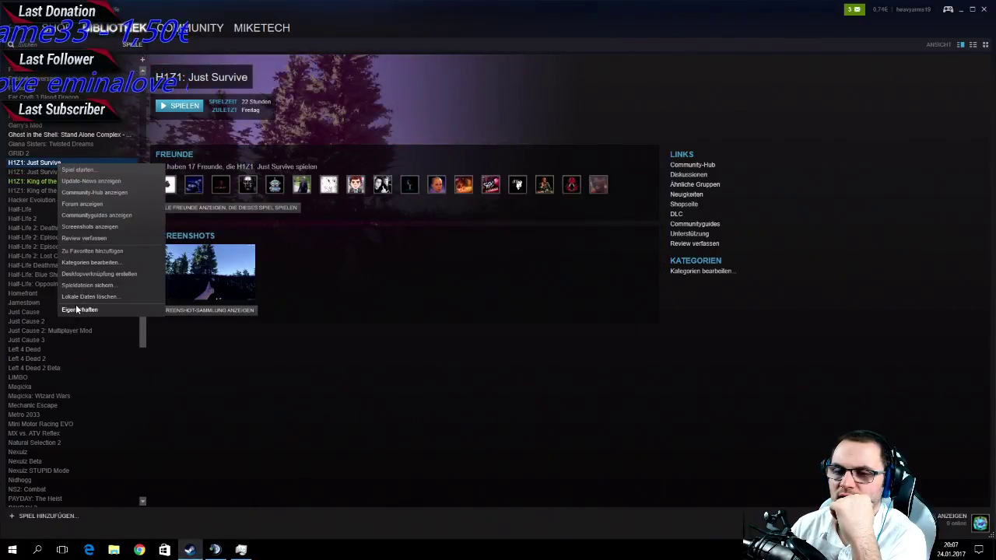
pyautogui.click(81, 296)
pyautogui.click(468, 301)
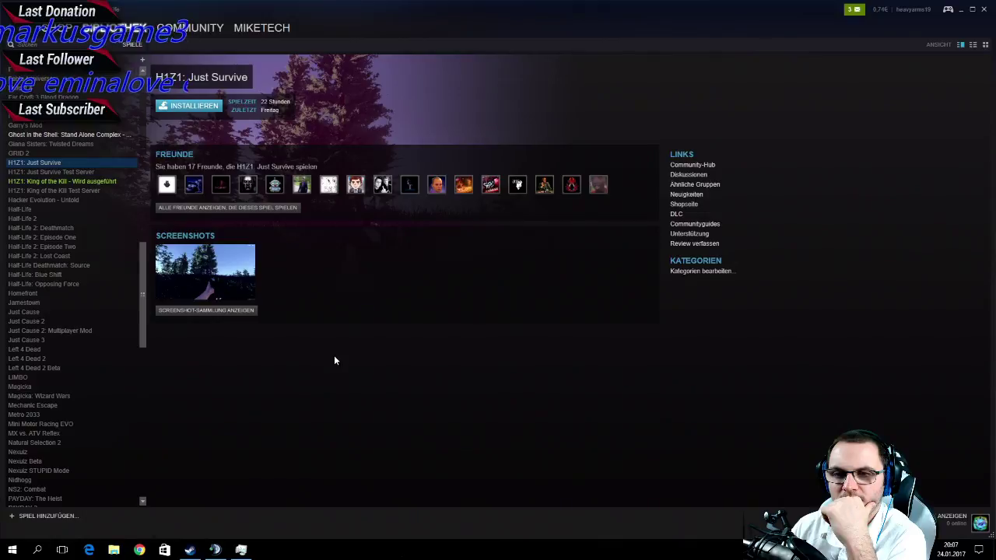
# Reselect H1Z1: King of the Kill in the library and try again to end the background LaunchPad process in Task Manager.
pyautogui.click(81, 191)
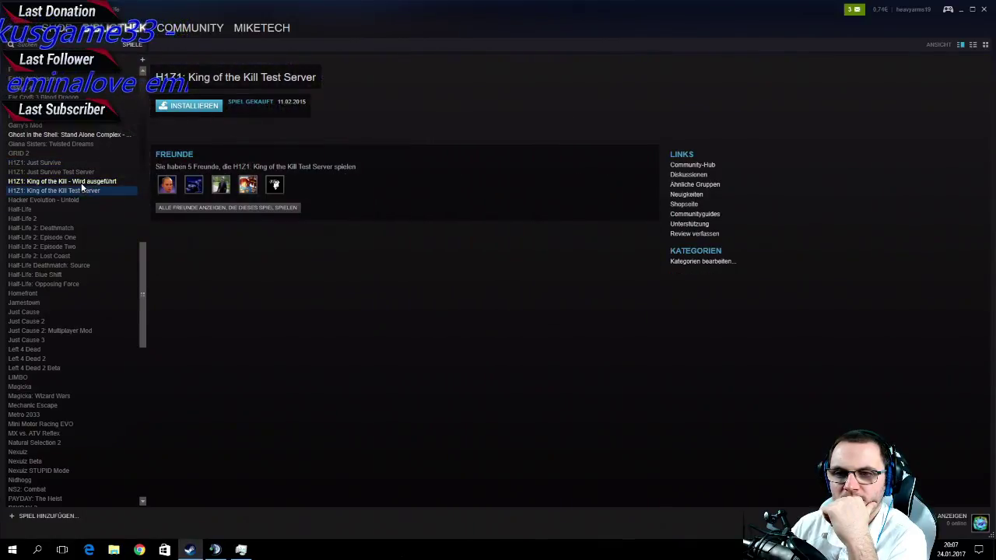
pyautogui.click(81, 184)
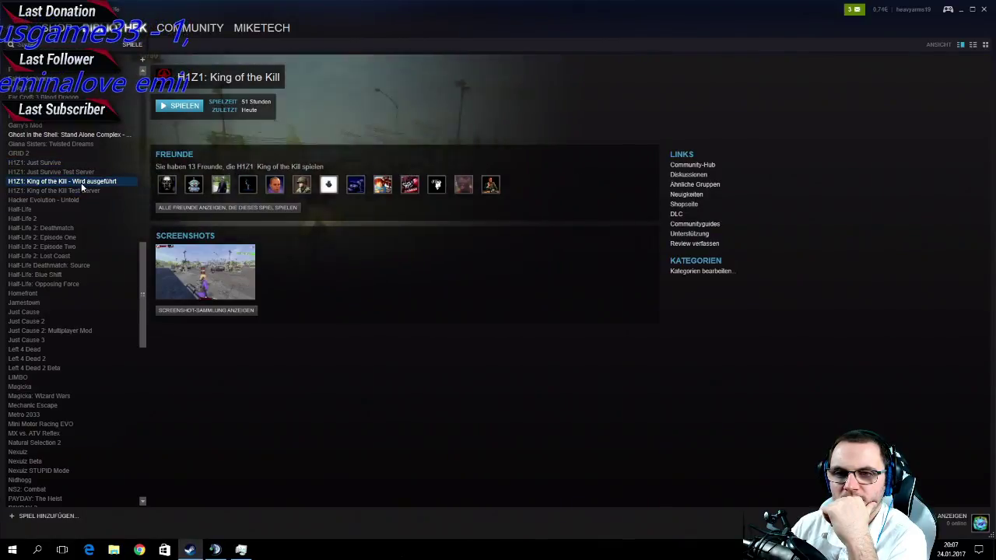
pyautogui.click(242, 550)
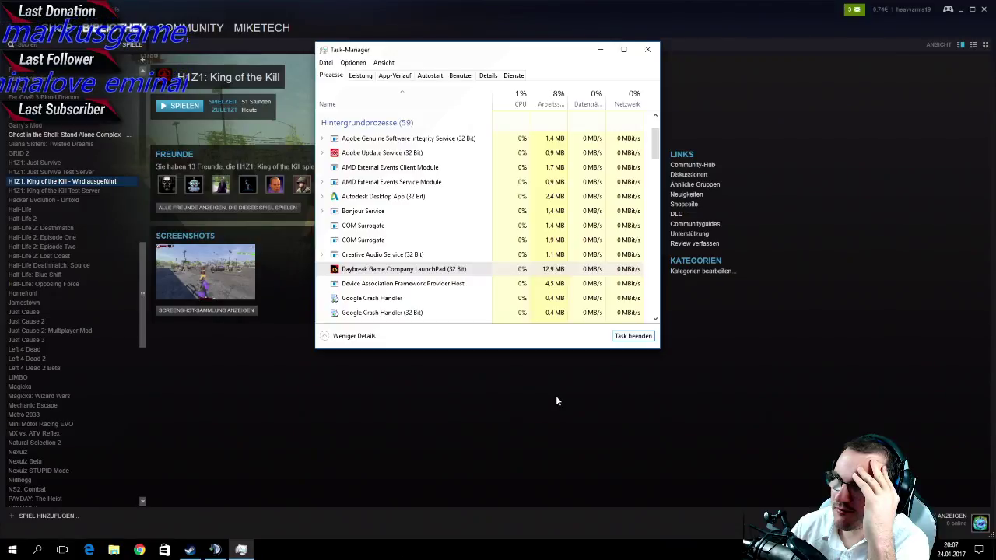
pyautogui.click(632, 338)
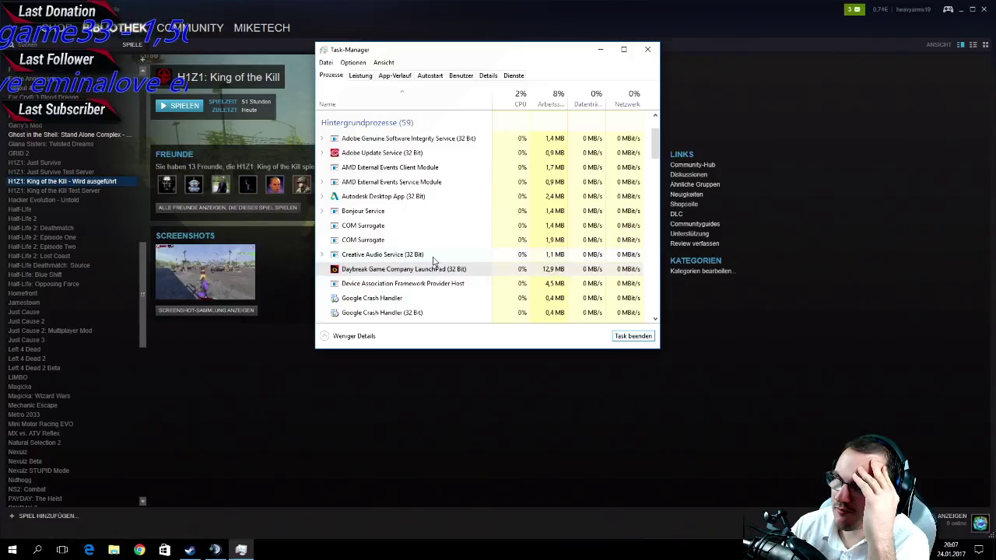
pyautogui.click(492, 359)
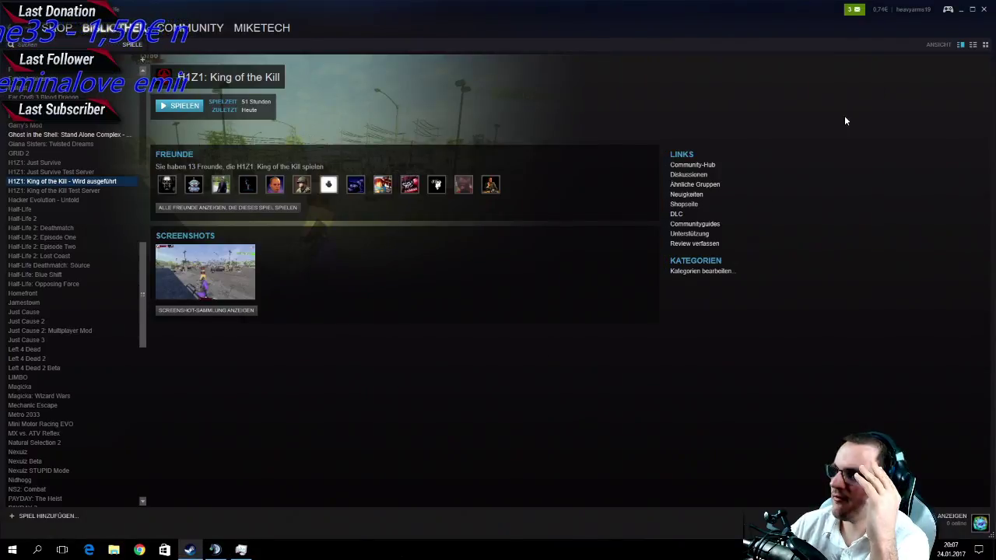
# Close the Steam window and Task Manager, try to exit Steam completely, and dismiss the error.
pyautogui.click(984, 8)
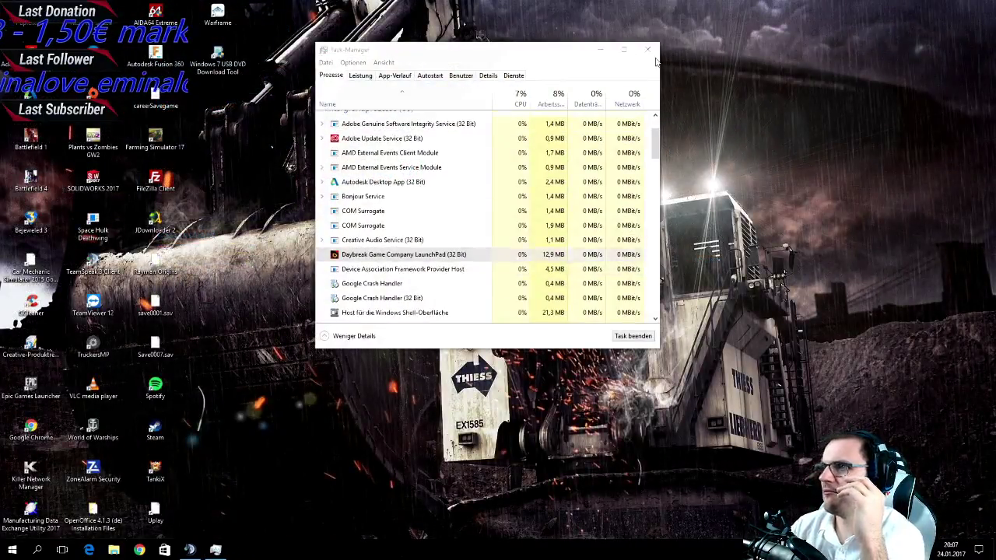
pyautogui.click(647, 50)
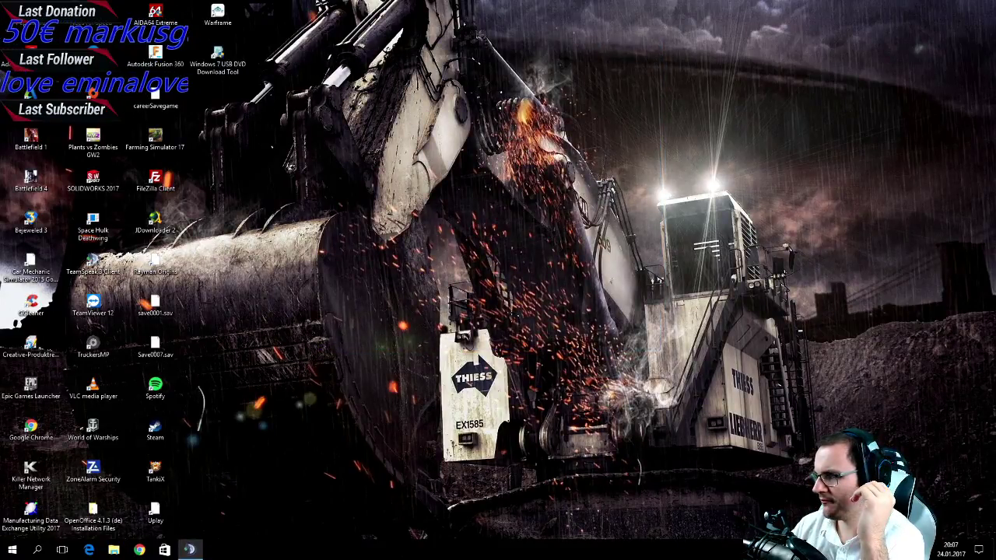
pyautogui.rightClick(903, 526)
pyautogui.click(739, 511)
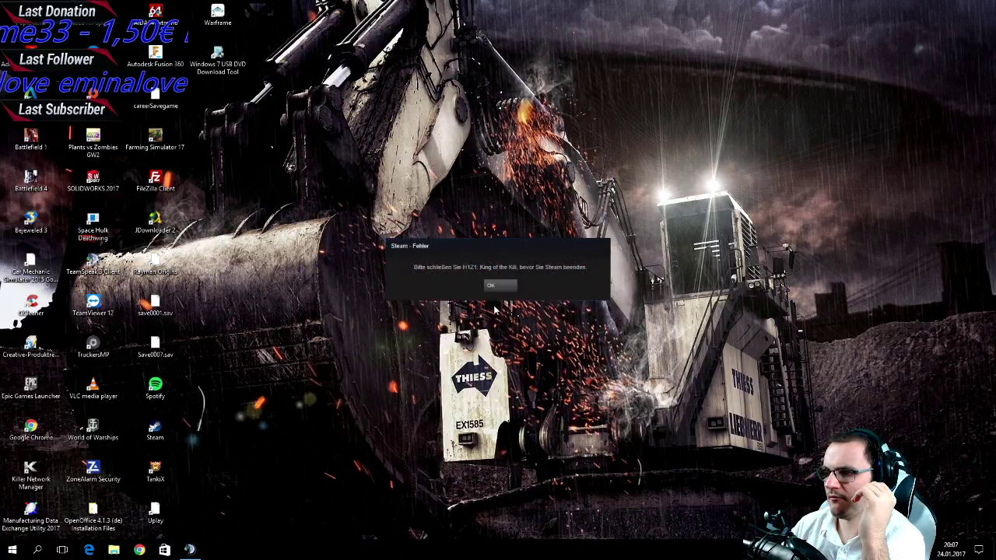
pyautogui.click(507, 287)
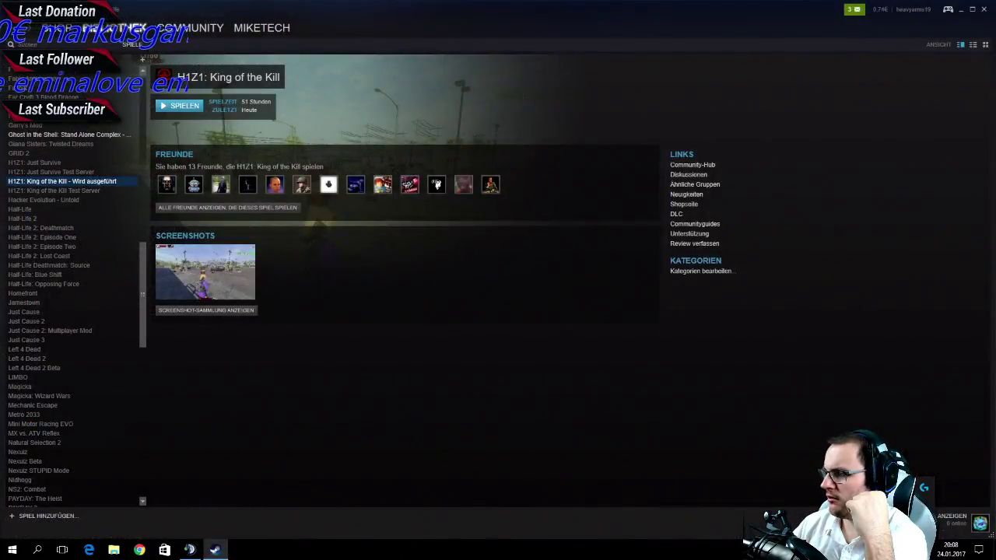
# Open the Steam friends list and sign in to the friends network.
pyautogui.click(953, 517)
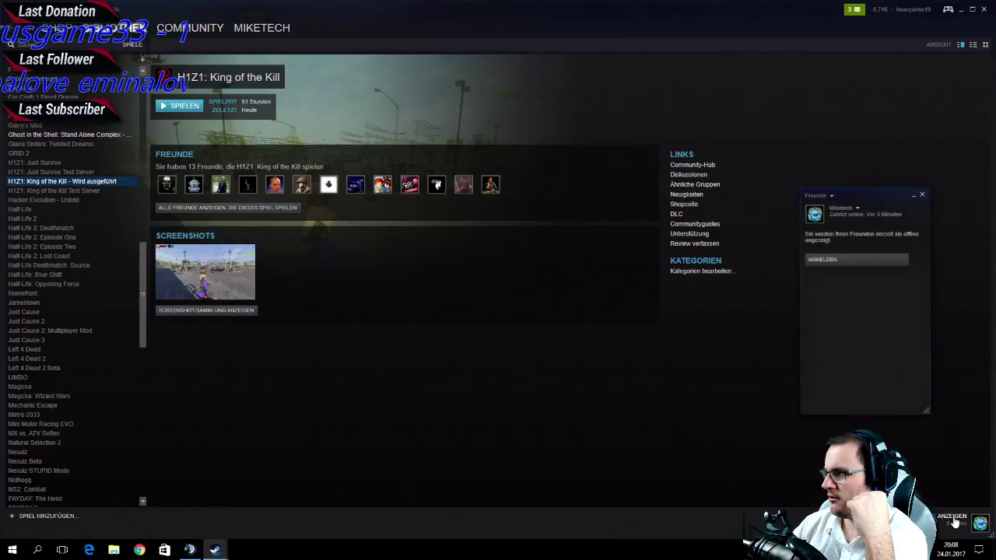
pyautogui.click(856, 259)
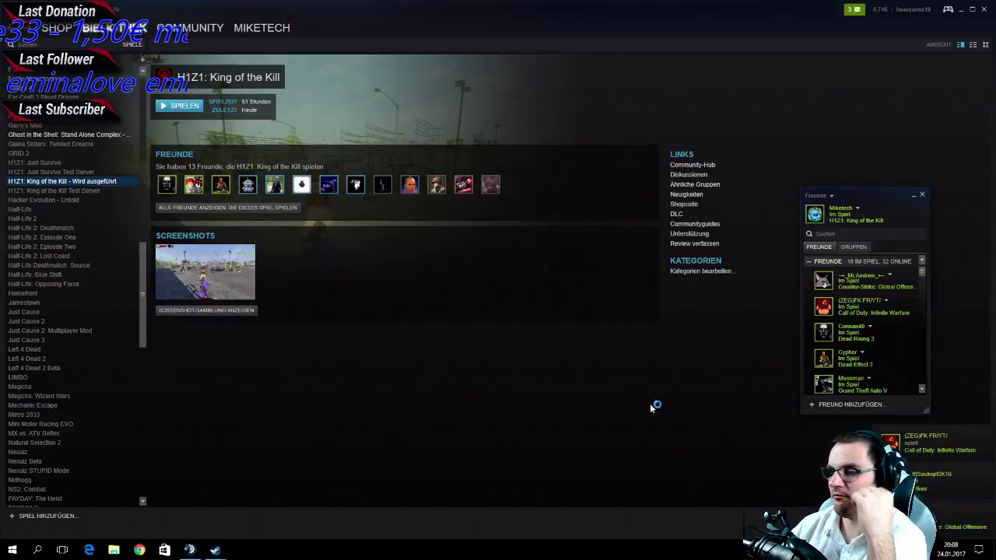
pyautogui.click(549, 440)
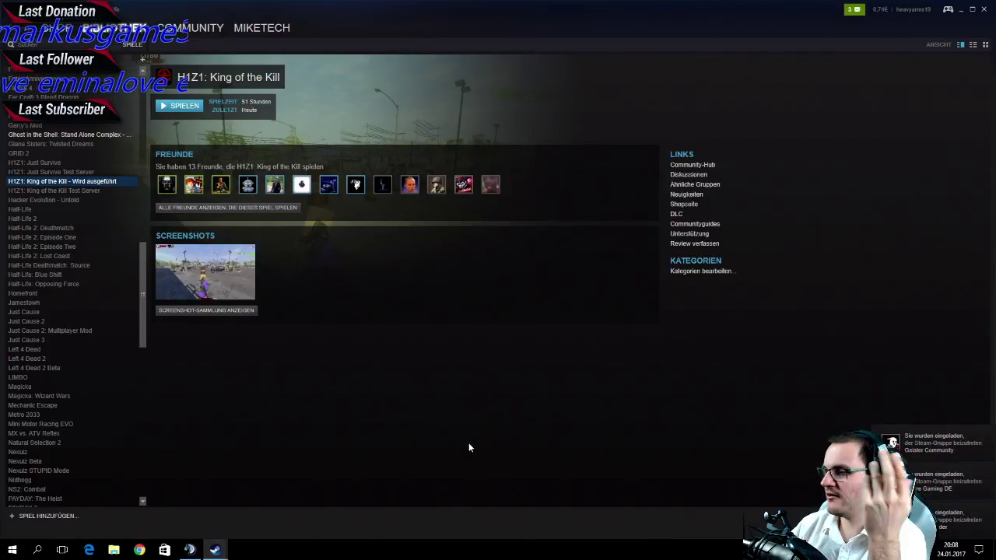
# Open Task Manager and try to end the Daybreak Game Company LaunchPad (32 Bit) background process.
pyautogui.hotkey('ctrl', 'alt', 'Delete')
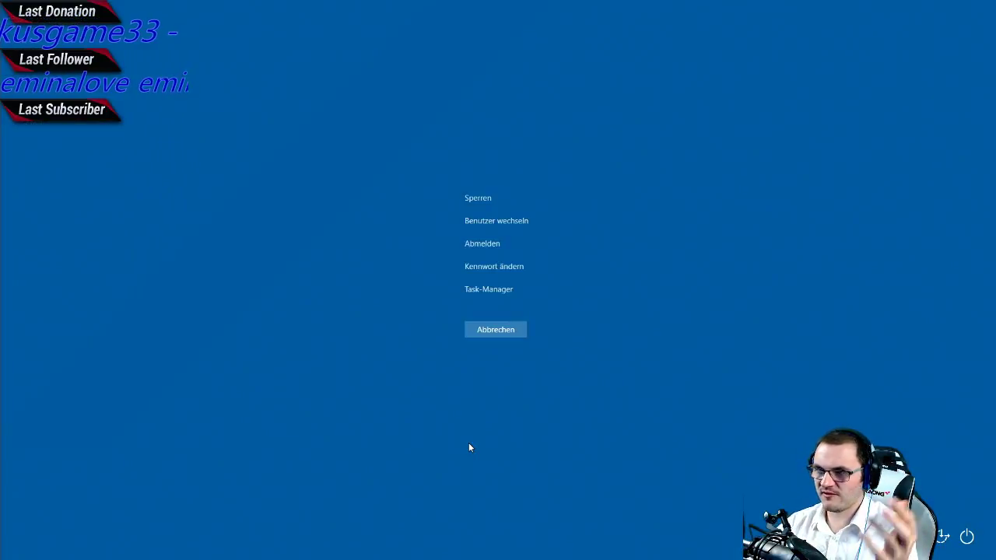
pyautogui.click(489, 289)
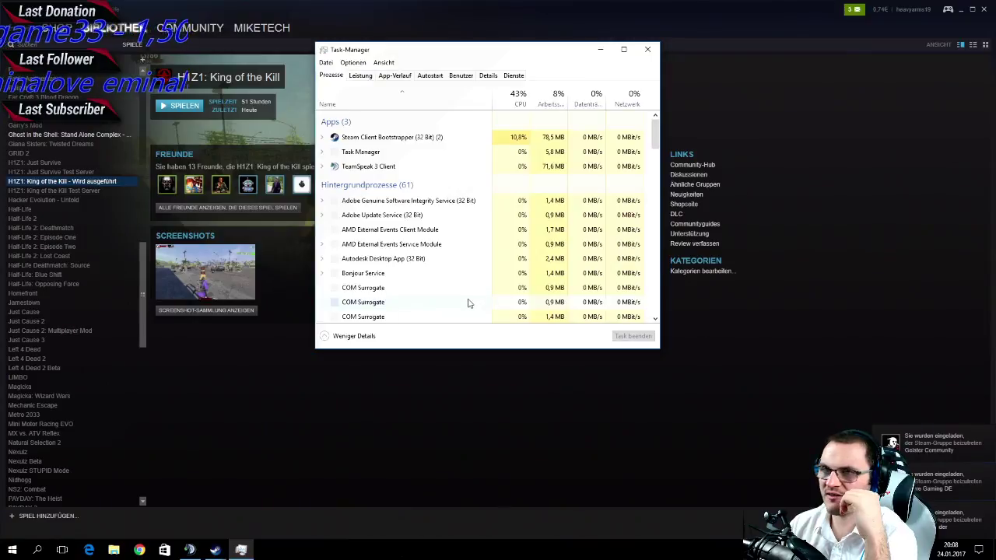
pyautogui.scroll(-2, 443, 261)
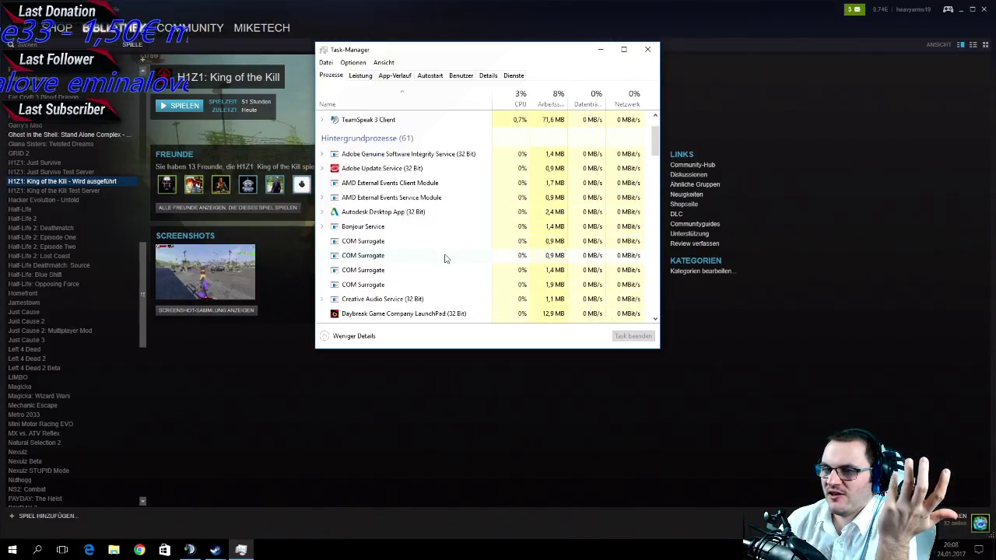
pyautogui.click(453, 286)
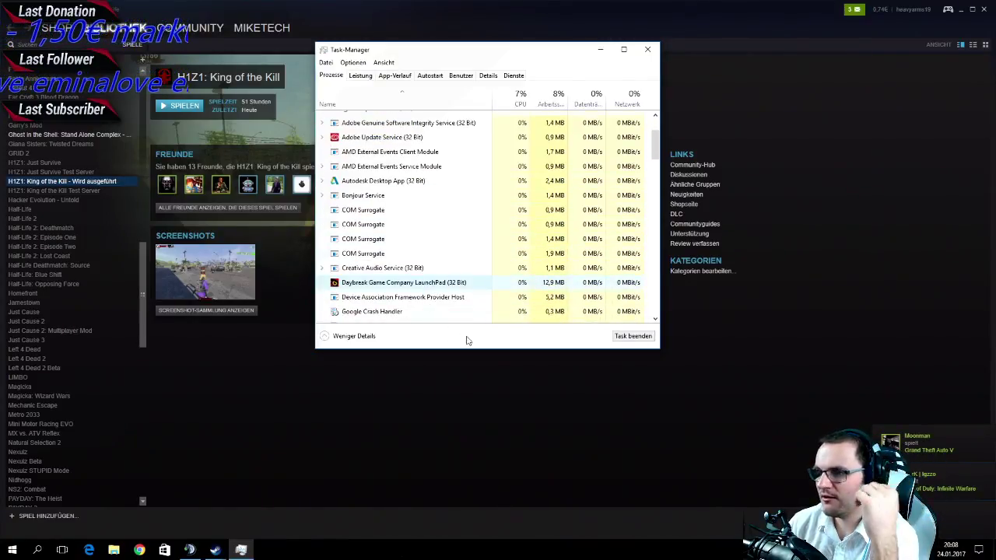
pyautogui.rightClick(440, 288)
pyautogui.click(422, 260)
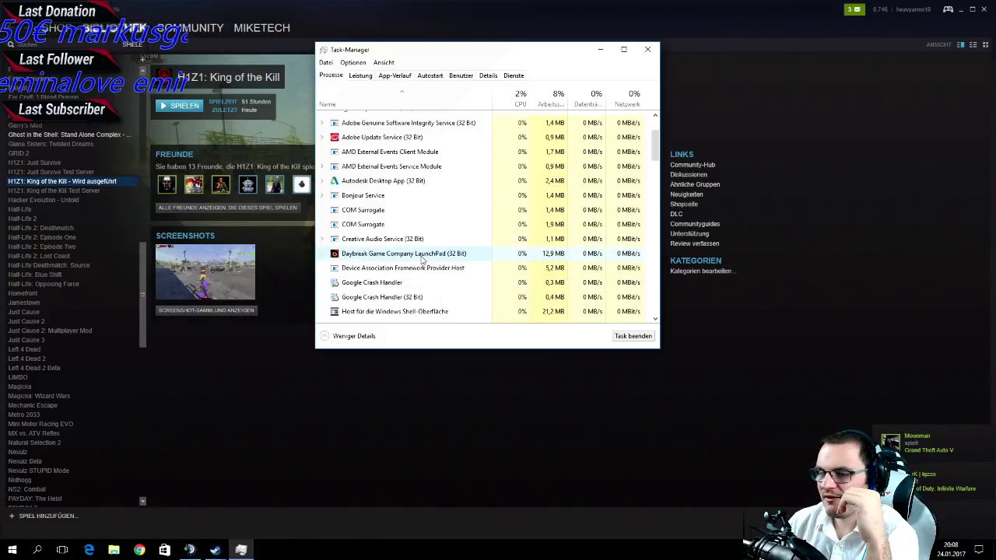
pyautogui.rightClick(422, 259)
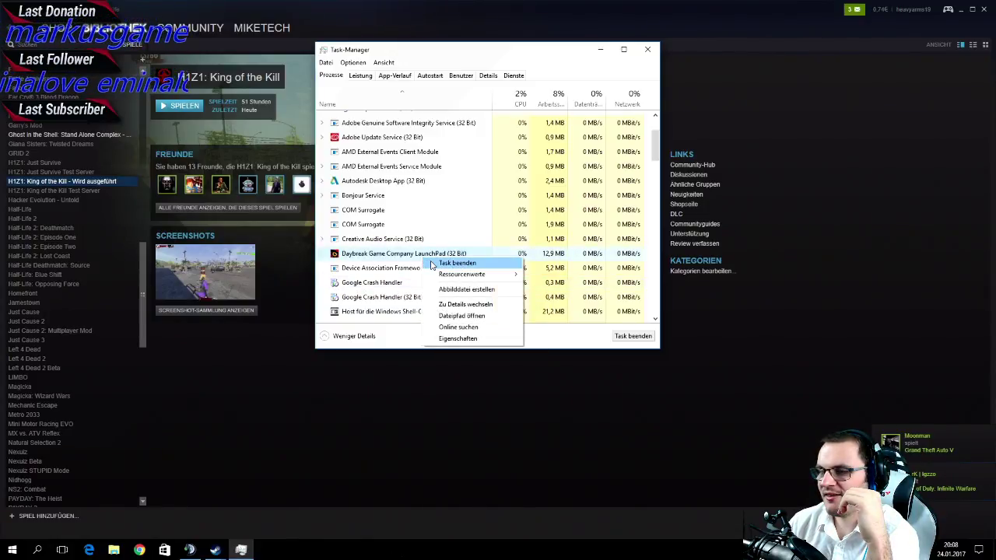
pyautogui.click(457, 263)
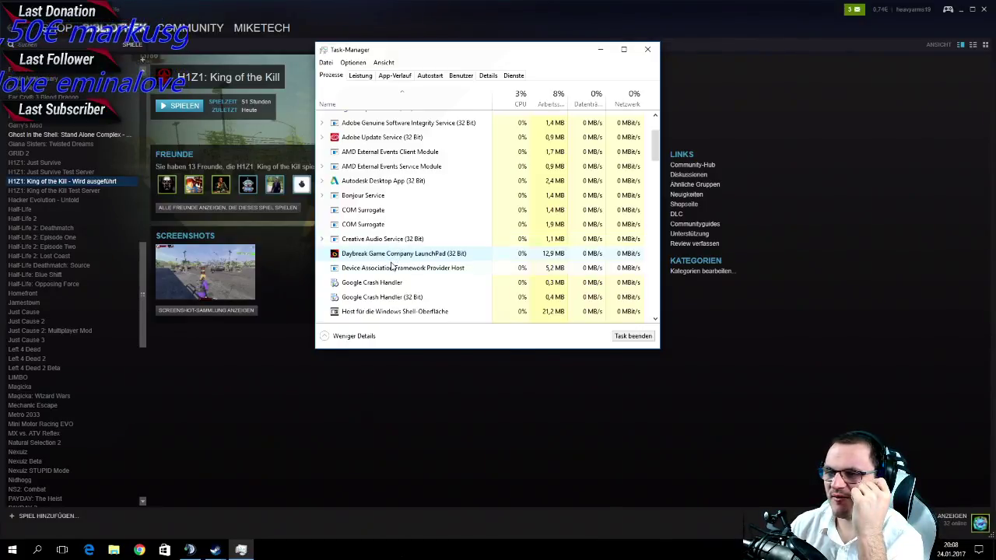
pyautogui.click(391, 270)
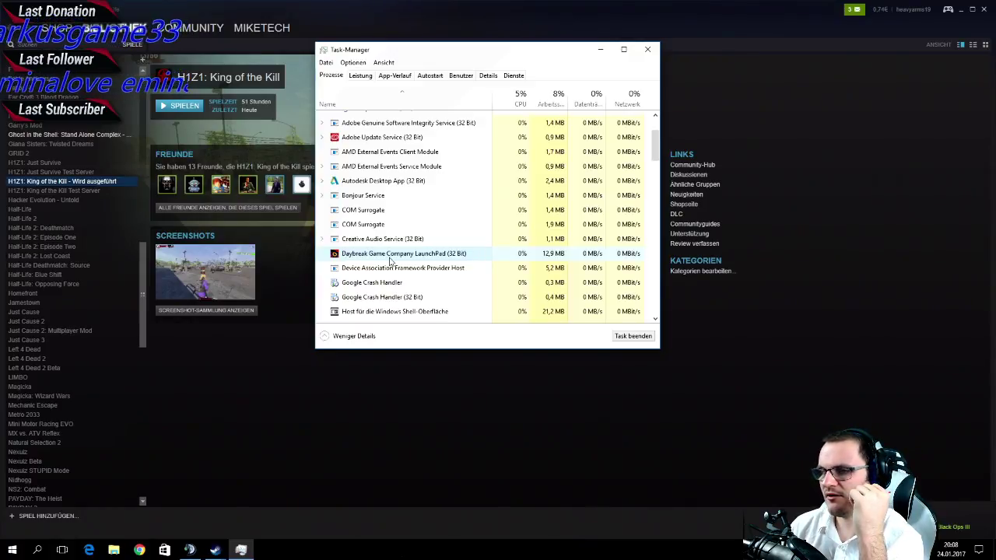
pyautogui.click(625, 337)
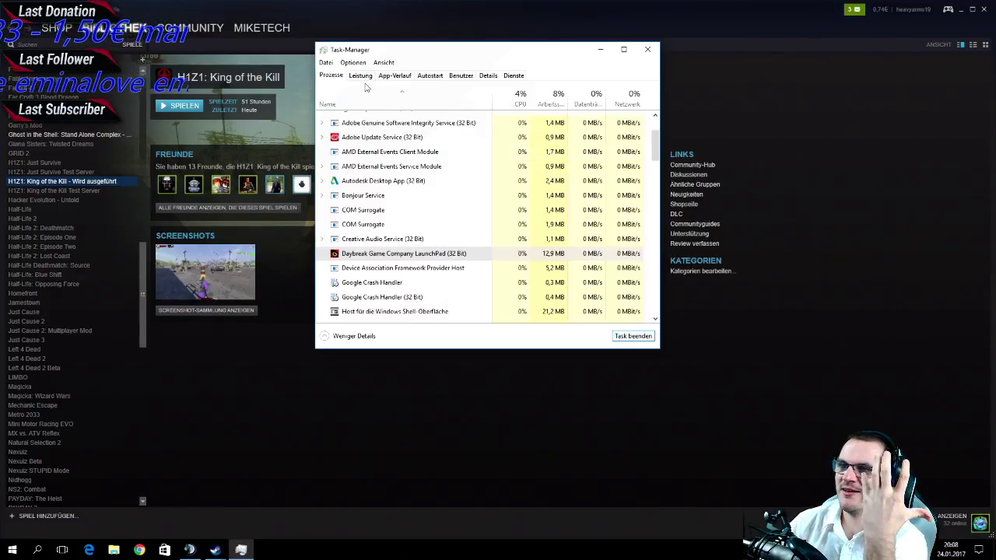
# Disable the World of Warships game updater in Task Manager's list of startup programs.
pyautogui.click(361, 76)
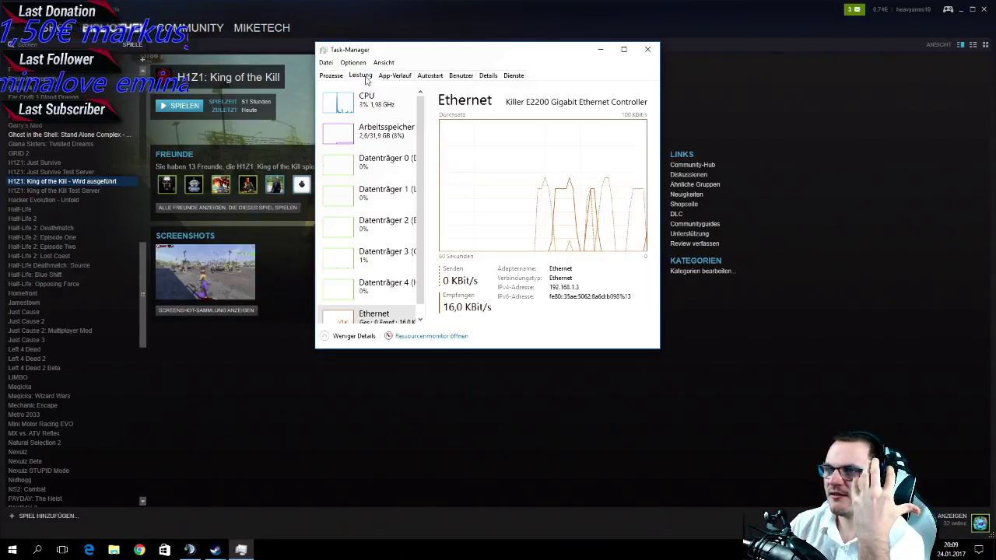
pyautogui.click(332, 77)
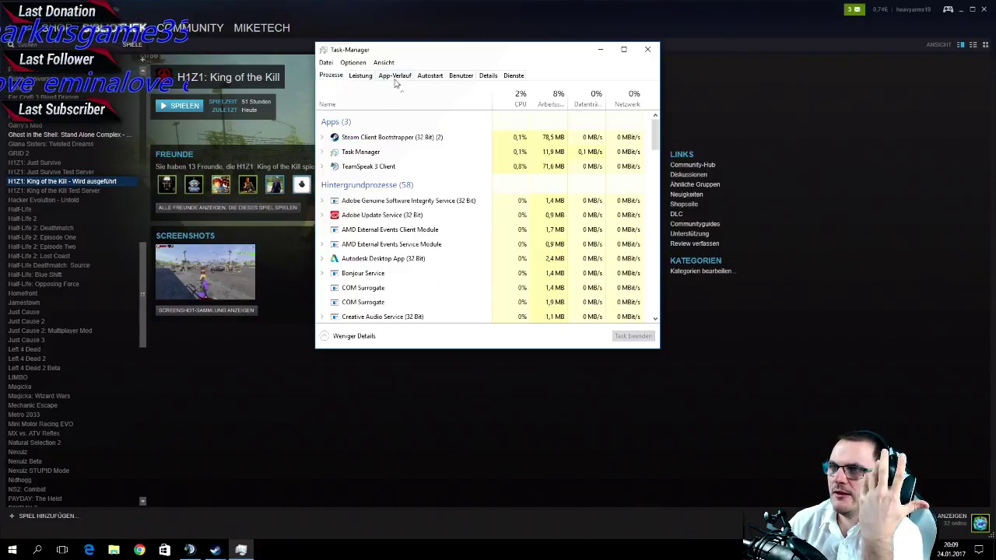
pyautogui.click(396, 77)
pyautogui.click(428, 77)
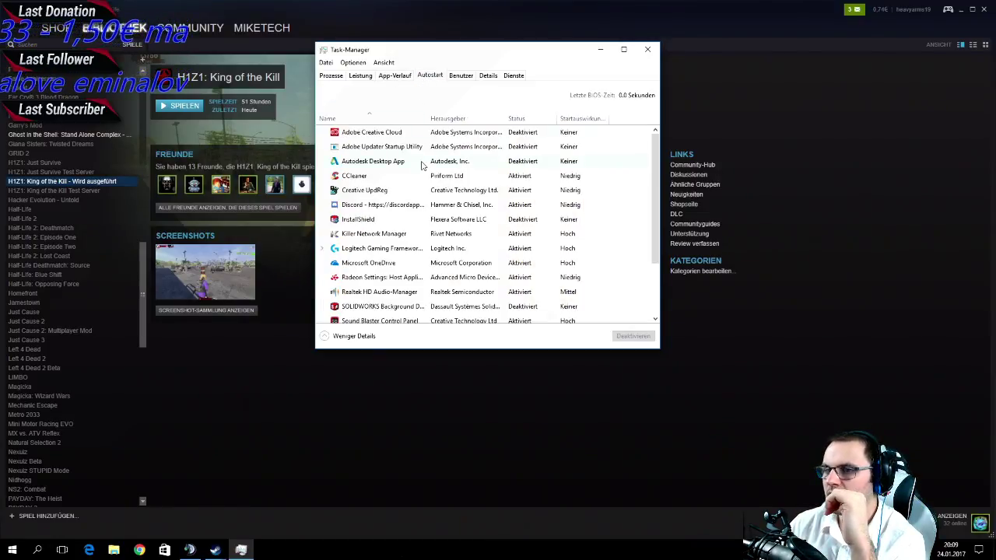
pyautogui.rightClick(411, 307)
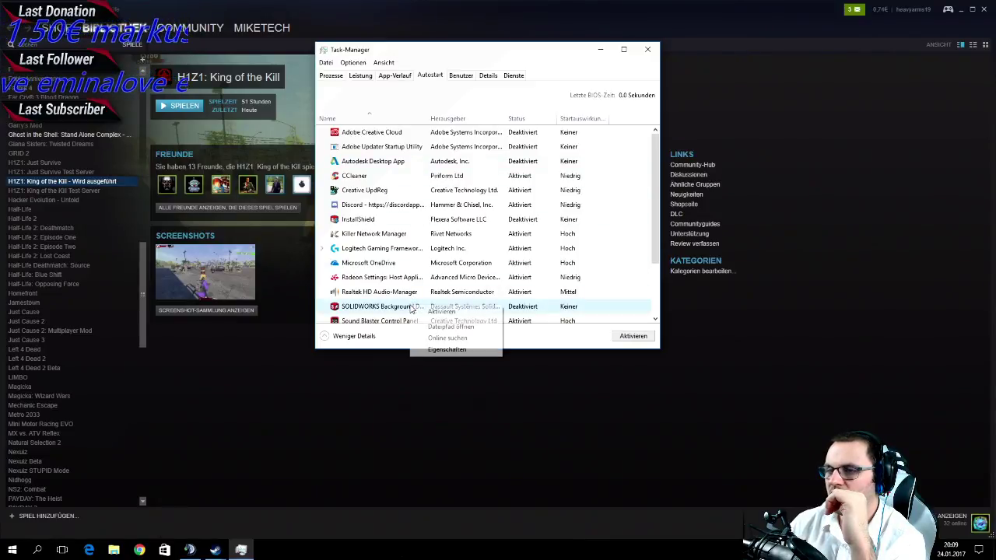
pyautogui.click(382, 336)
pyautogui.scroll(-3, 384, 326)
pyautogui.scroll(-1, 387, 314)
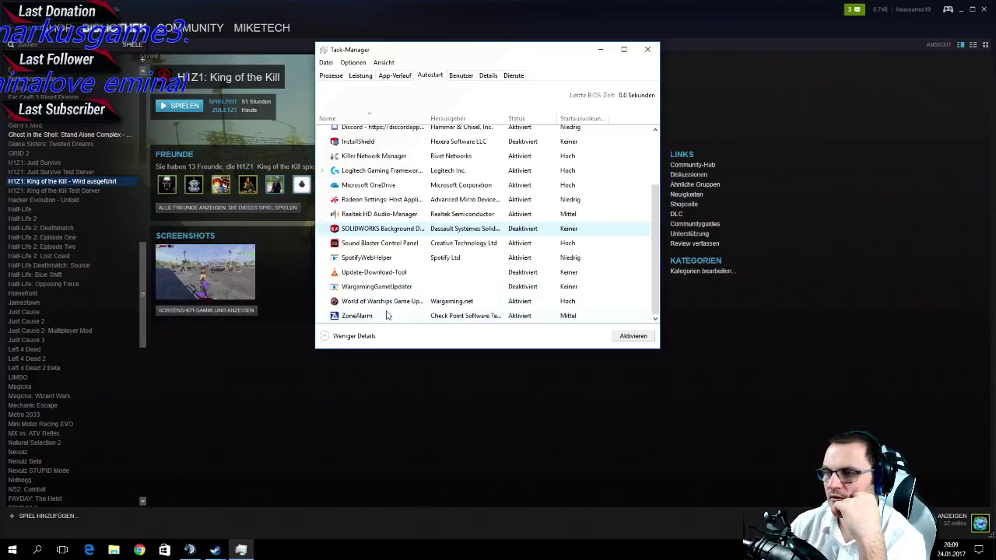
pyautogui.rightClick(388, 303)
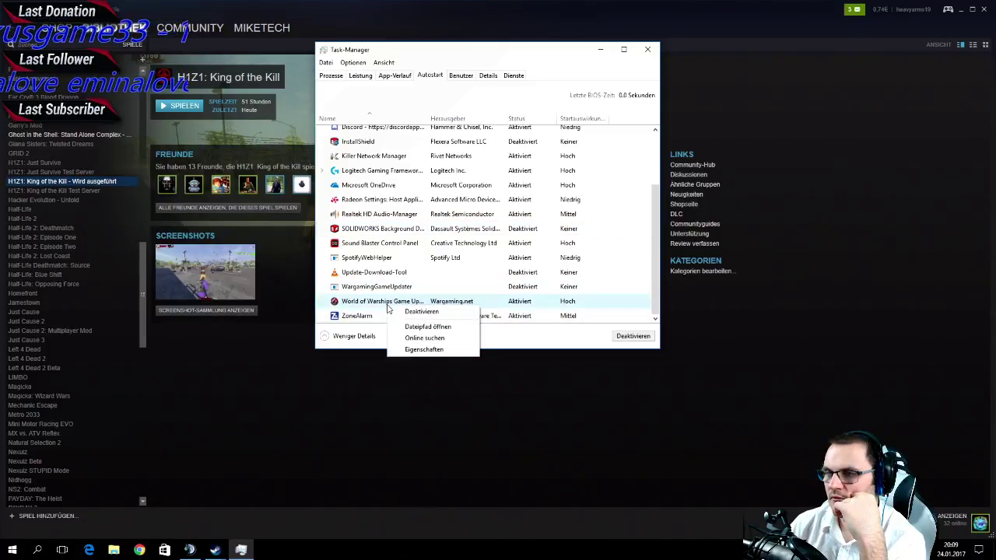
pyautogui.click(395, 316)
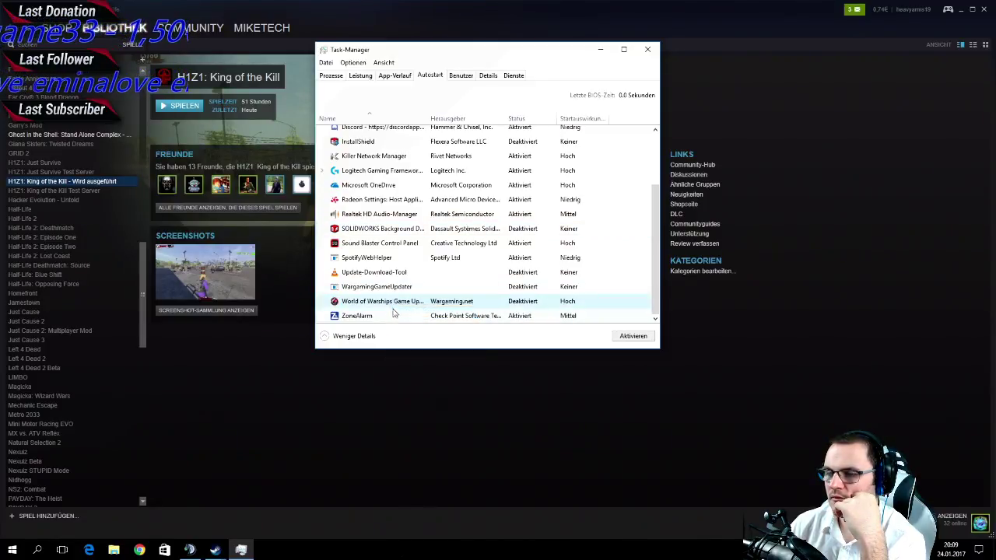
# Disable Discord in the list of startup programs.
pyautogui.scroll(2, 388, 293)
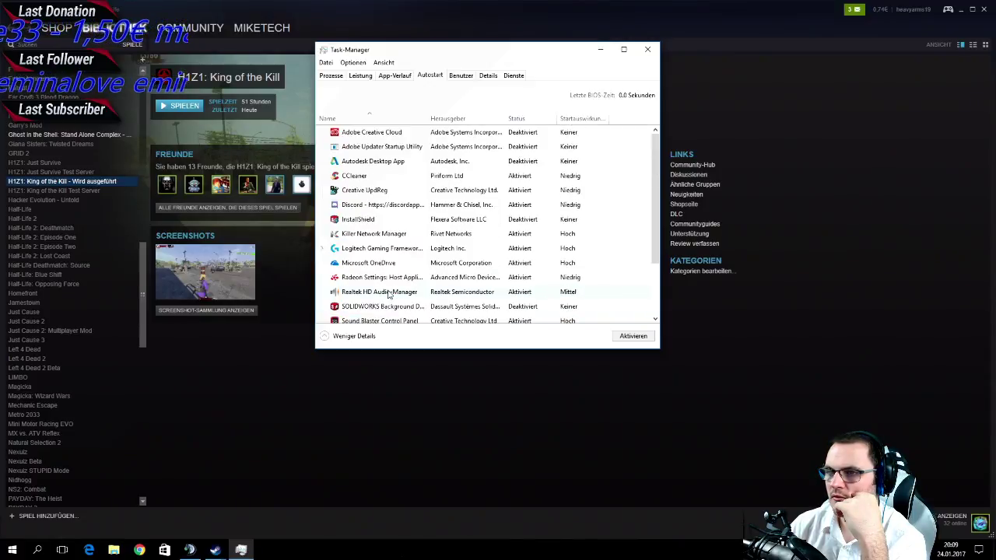
pyautogui.rightClick(405, 208)
pyautogui.click(424, 214)
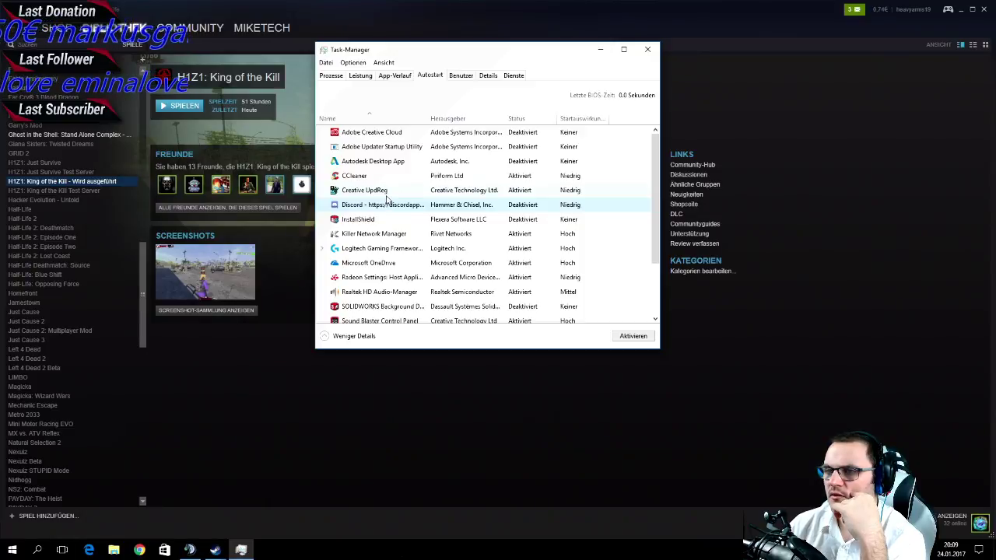
# Return to the running processes, try again to end Daybreak Game Company LaunchPad, and minimize Task Manager.
pyautogui.click(361, 77)
pyautogui.click(335, 78)
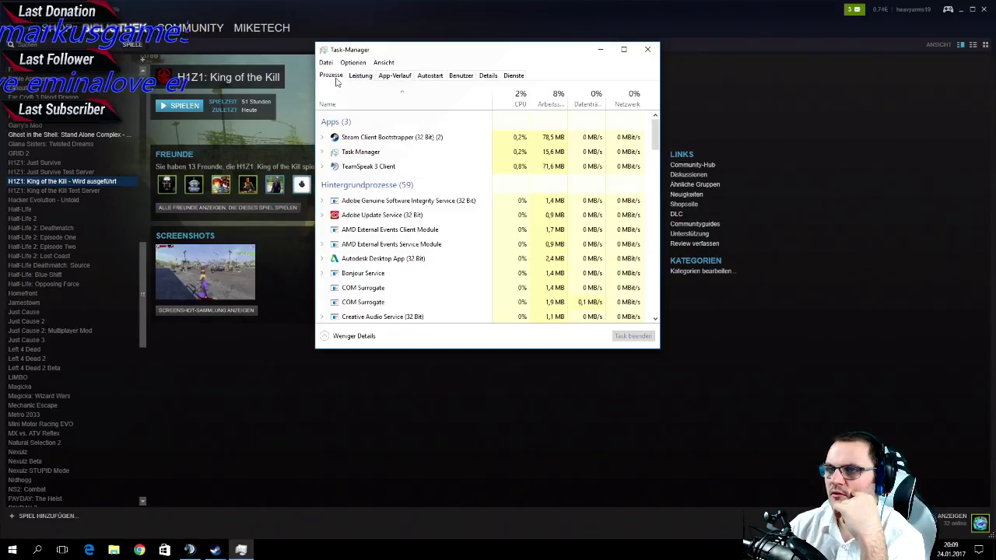
pyautogui.scroll(-2, 379, 219)
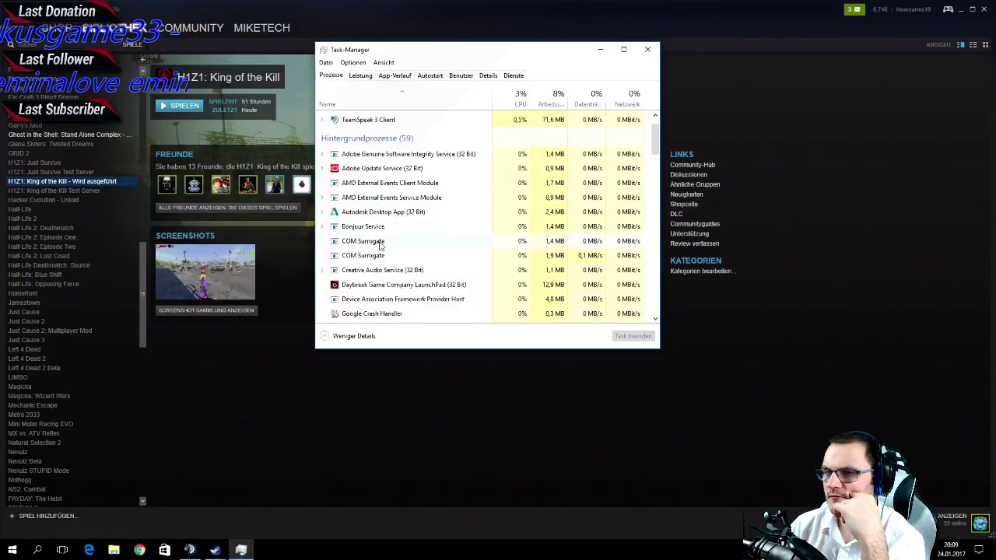
pyautogui.rightClick(386, 270)
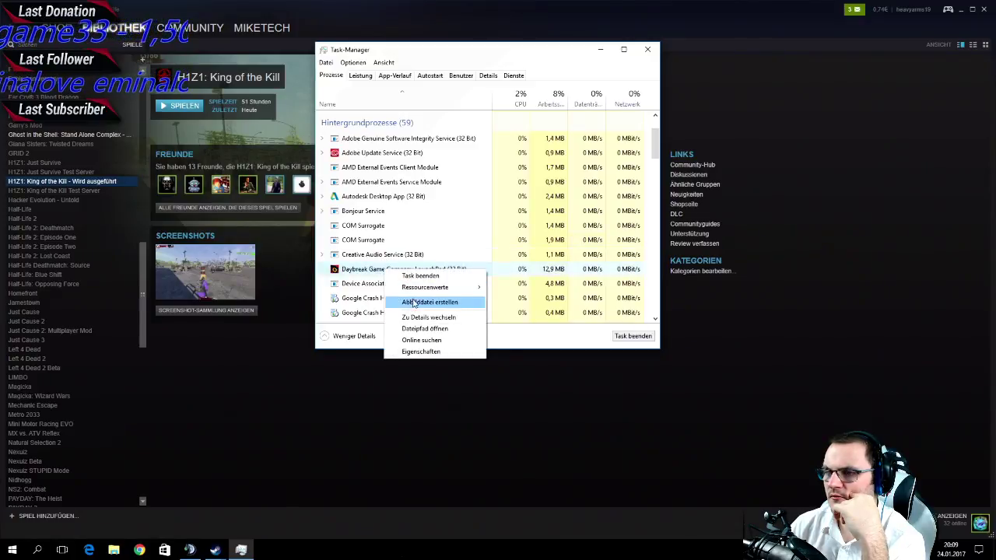
pyautogui.click(420, 277)
pyautogui.click(626, 337)
pyautogui.click(600, 50)
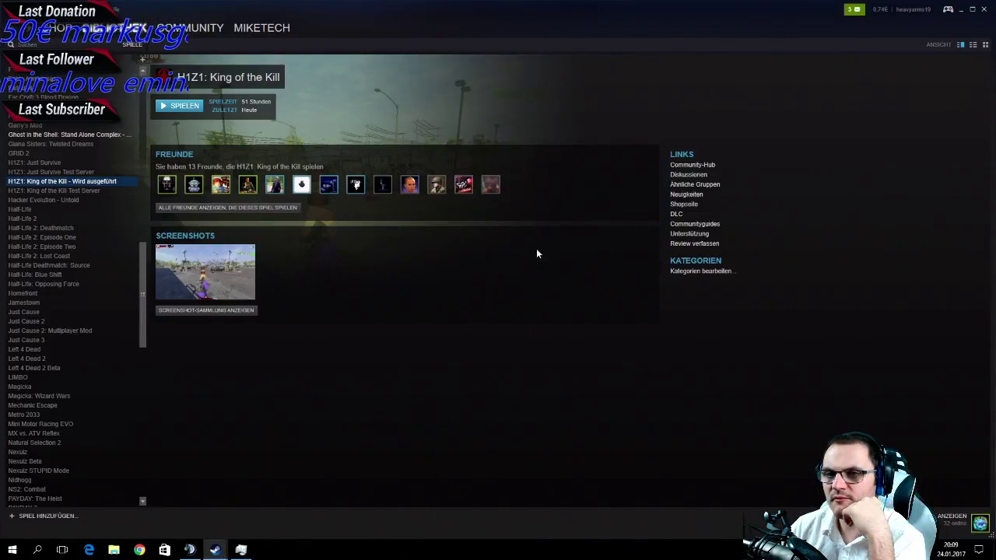
# Reselect H1Z1: King of the Kill in the Steam library, and close the Steam window and the friends list.
pyautogui.click(94, 191)
pyautogui.click(78, 181)
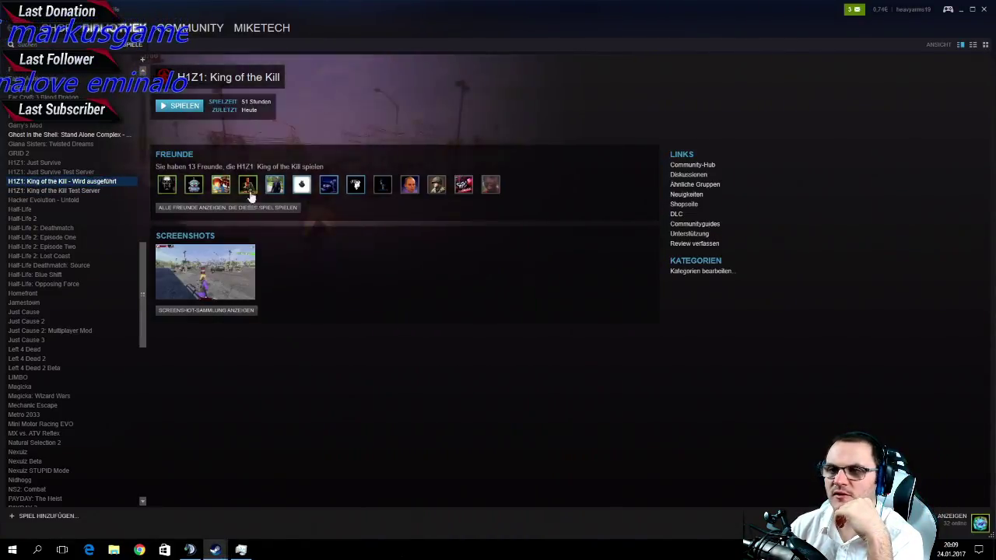
pyautogui.click(983, 9)
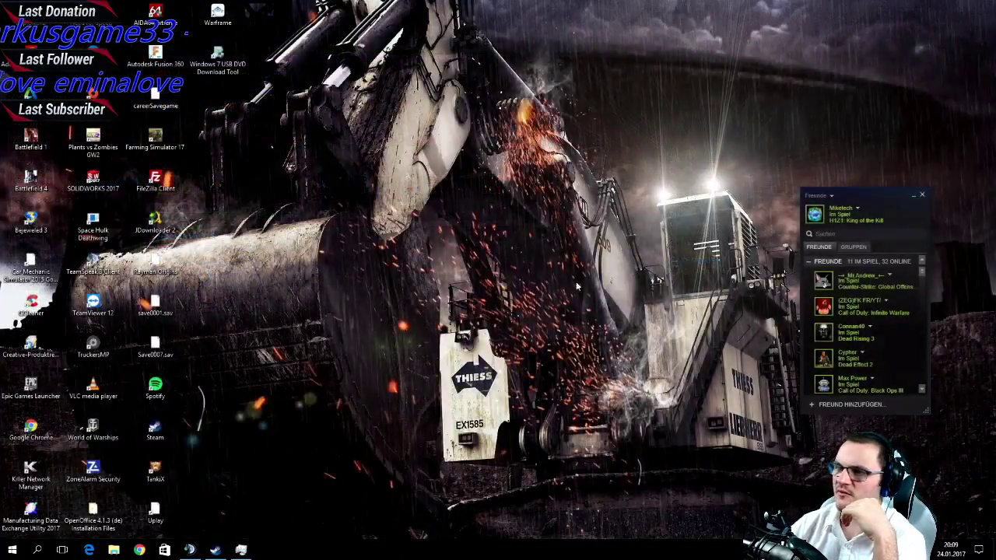
pyautogui.click(922, 194)
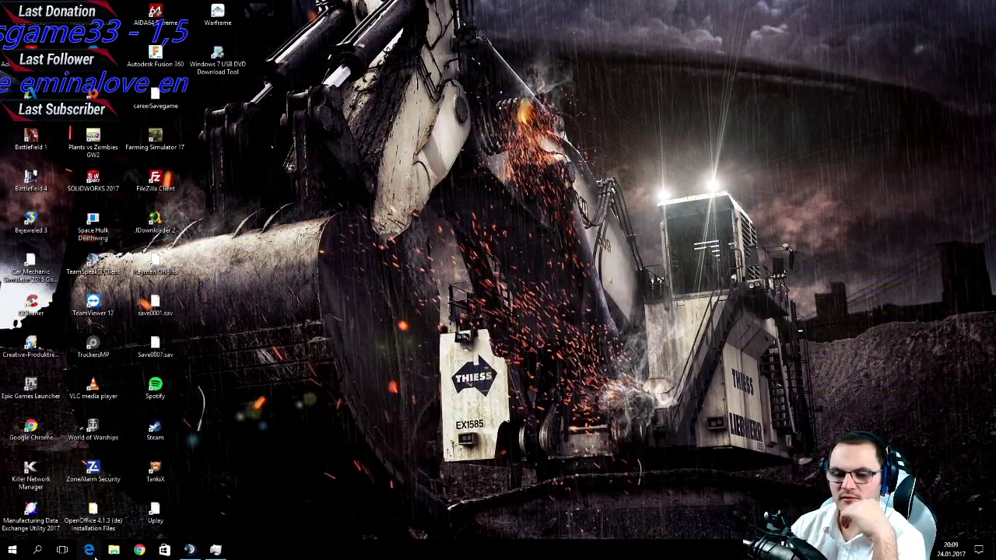
# Restart the PC, choosing to restart anyway despite TeamSpeak 3 and Task Manager still being open.
pyautogui.click(11, 550)
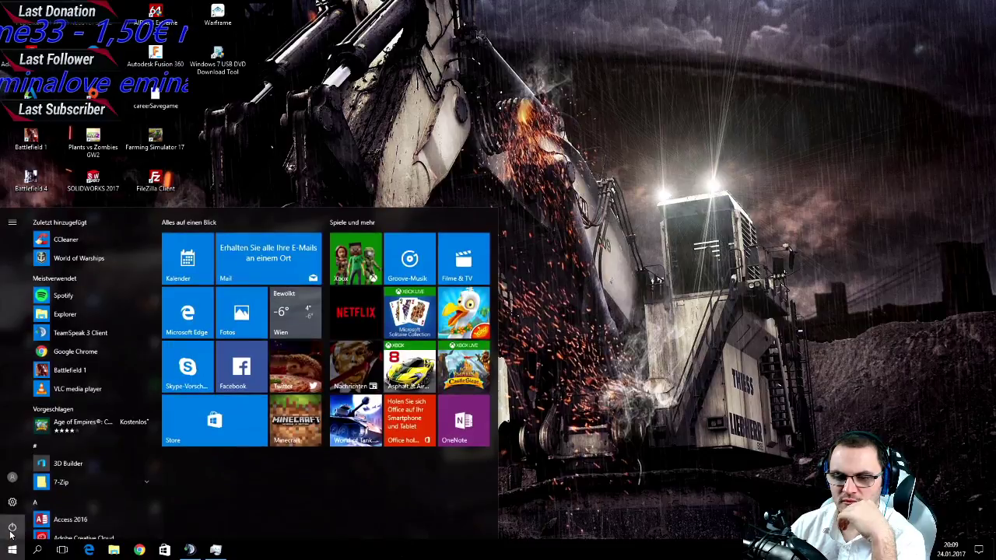
pyautogui.click(12, 525)
pyautogui.click(23, 499)
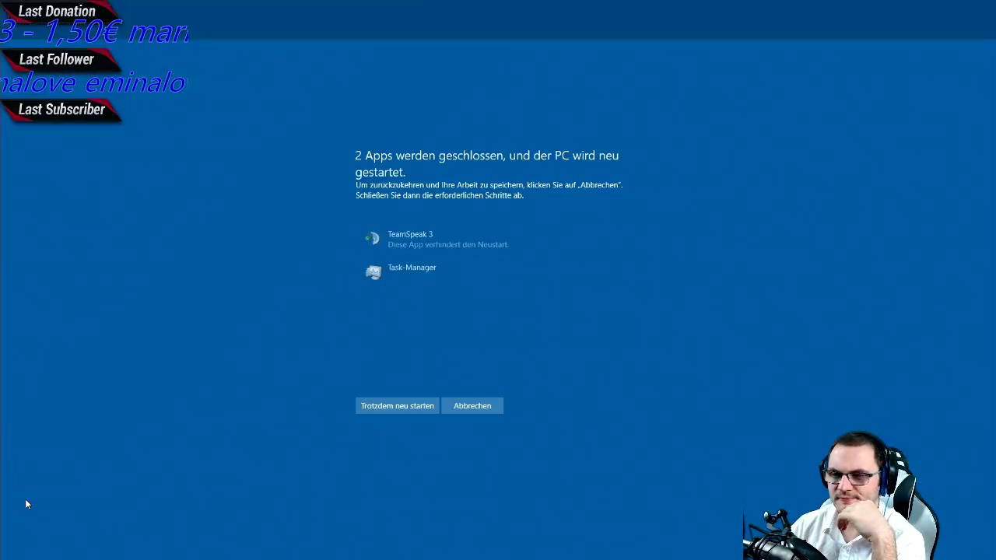
pyautogui.click(359, 412)
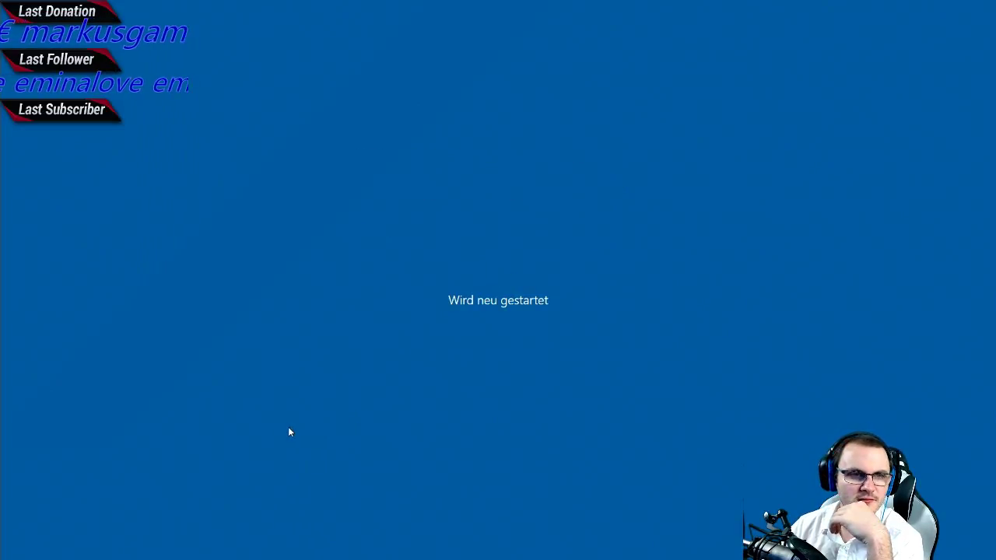